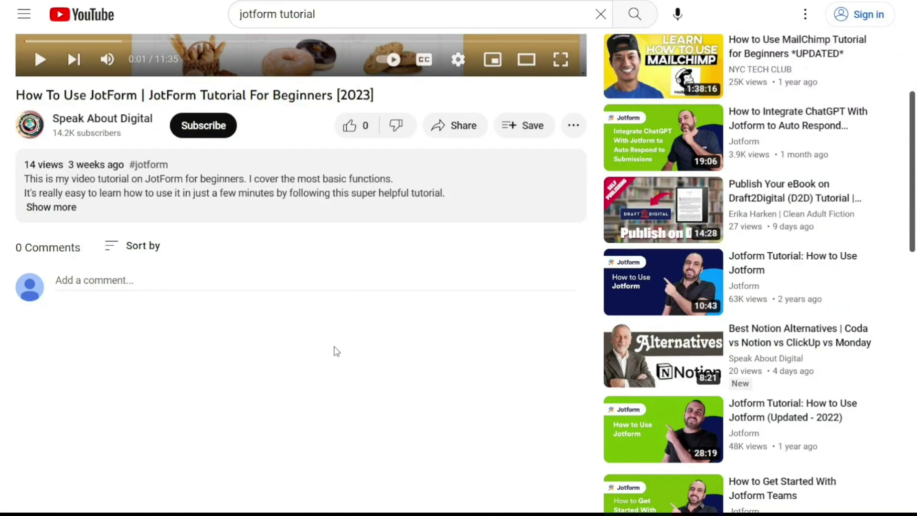
# Follow the 'Use Crisp for free' link and complete sign-up until the chatbox code Success page.
pyautogui.click(65, 209)
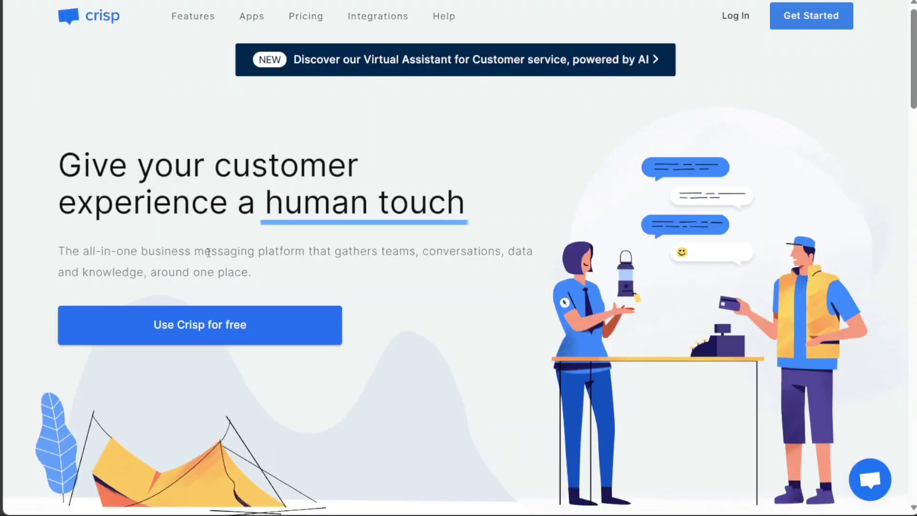
pyautogui.click(206, 339)
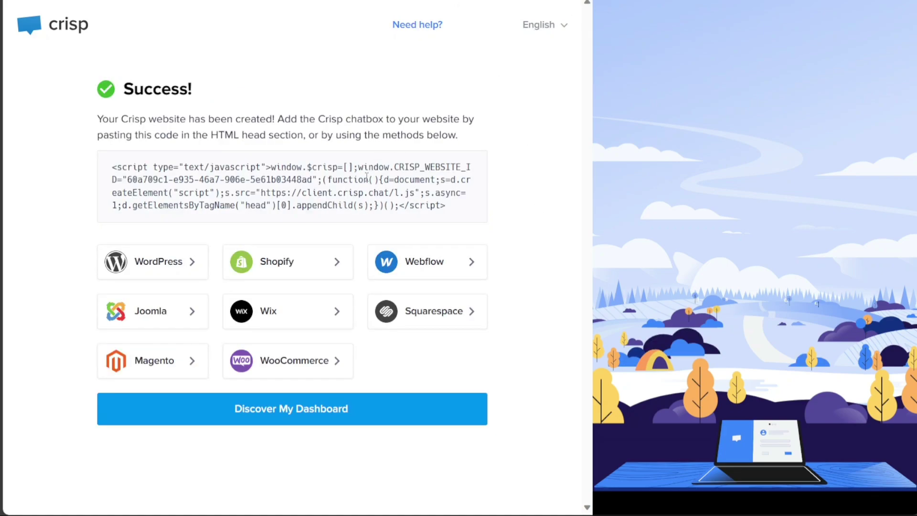
# Enter the inbox dashboard with its welcome conversation and setup checklist via 'Discover My Dashboard'.
pyautogui.click(278, 422)
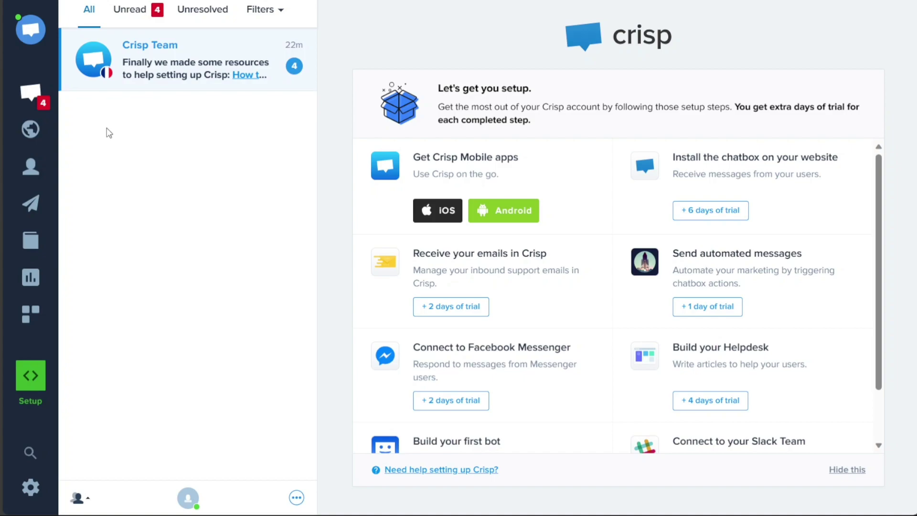
pyautogui.click(35, 30)
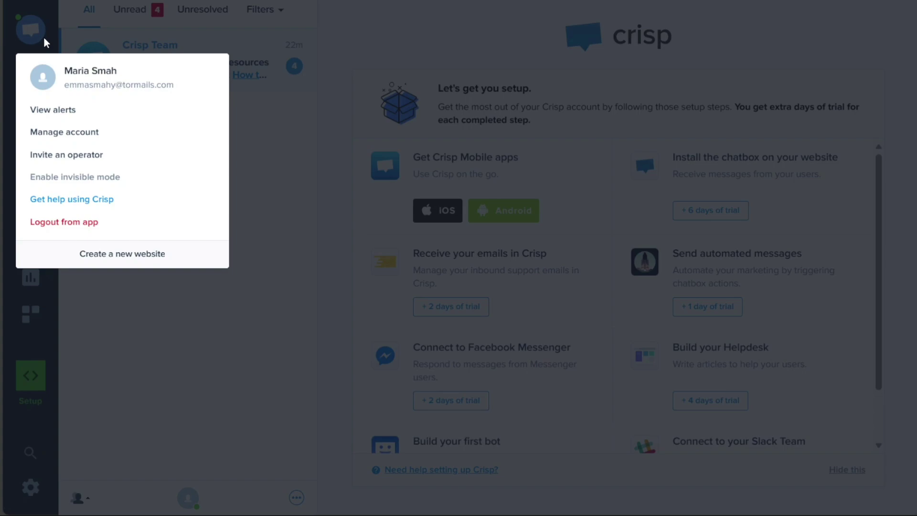
pyautogui.click(55, 10)
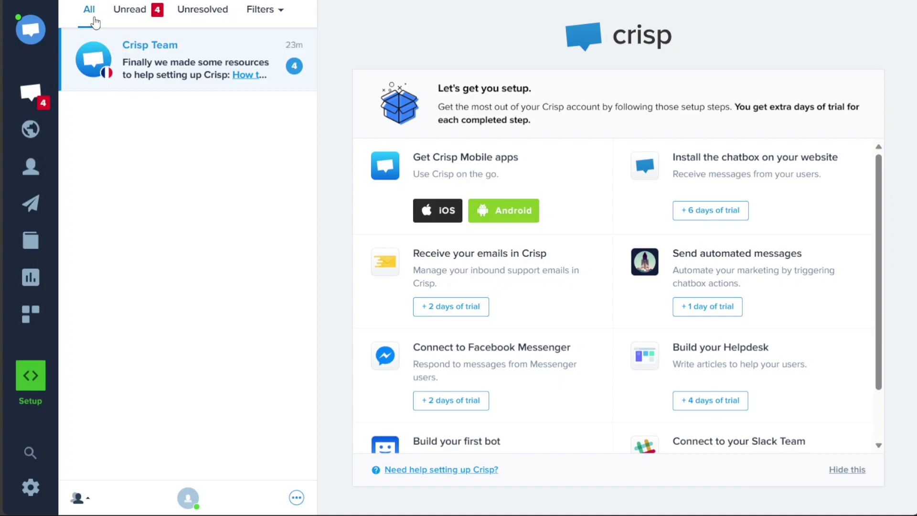
pyautogui.click(263, 11)
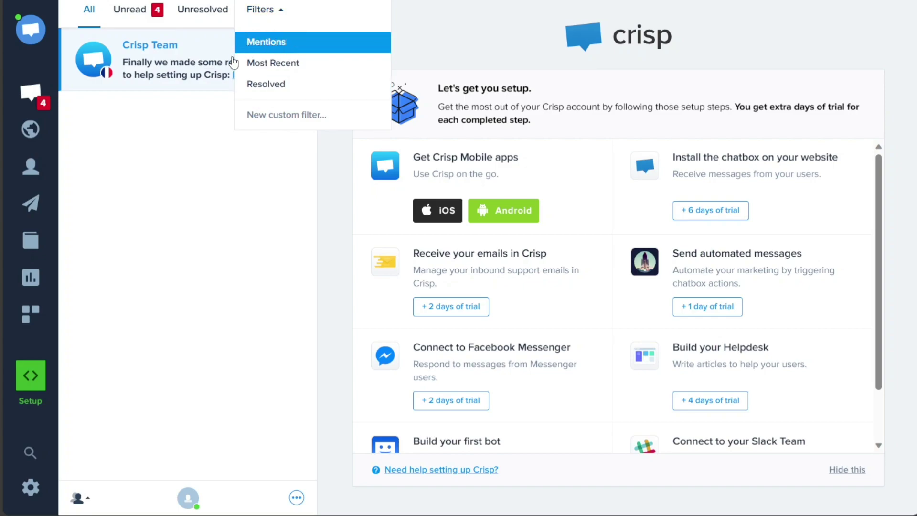
pyautogui.click(272, 62)
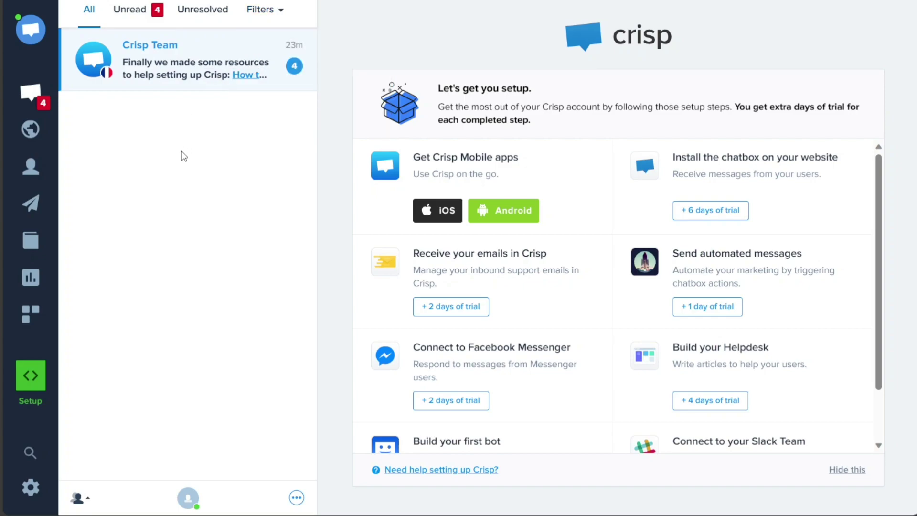
pyautogui.click(125, 11)
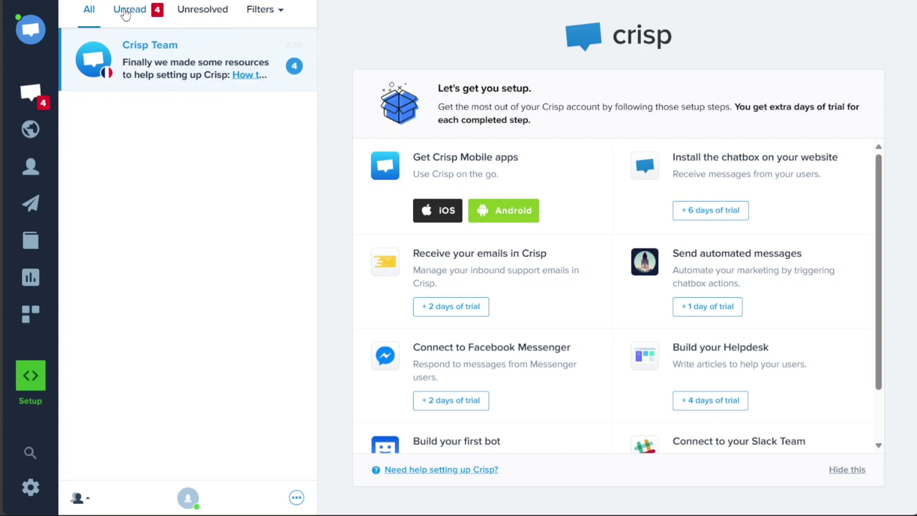
pyautogui.click(90, 10)
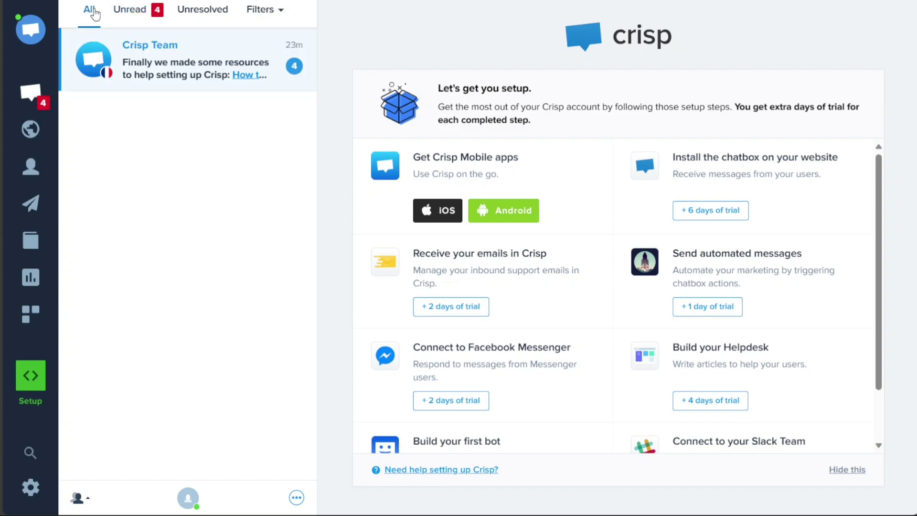
# Open the MagicMap of live visitors and pan around the world map.
pyautogui.click(31, 137)
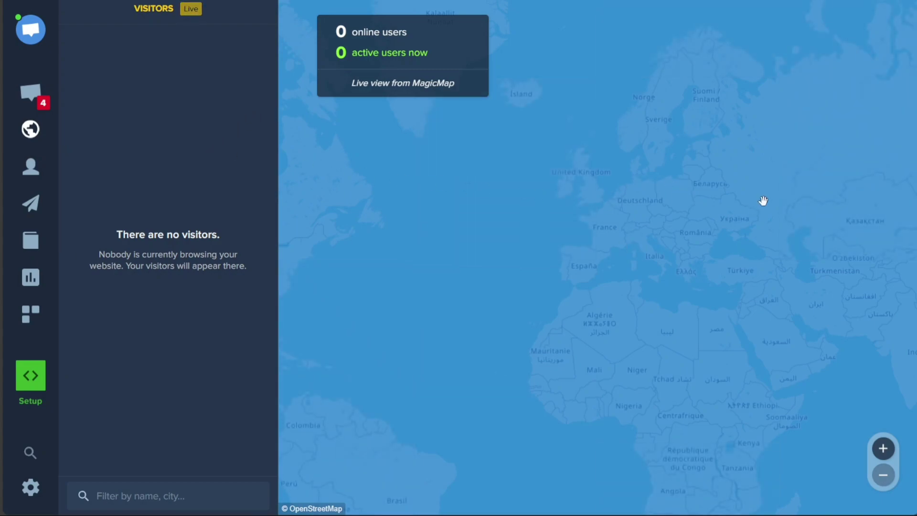
pyautogui.scroll(1, 418, 199)
pyautogui.moveTo(418, 199); pyautogui.dragTo(548, 219)
# Show the contact list with its single Crisp Team contact from Nantes, France.
pyautogui.click(27, 171)
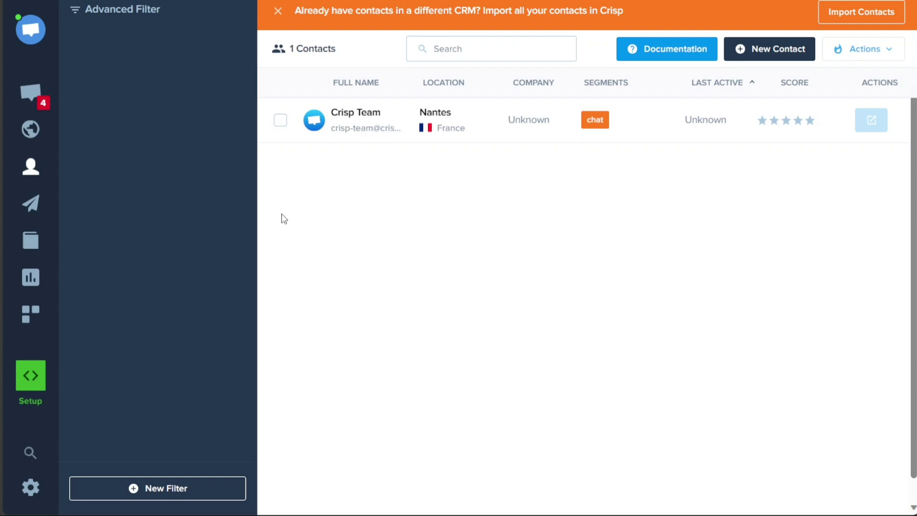
# Show the still-empty Campaigns page from the paper-plane sidebar icon.
pyautogui.click(33, 206)
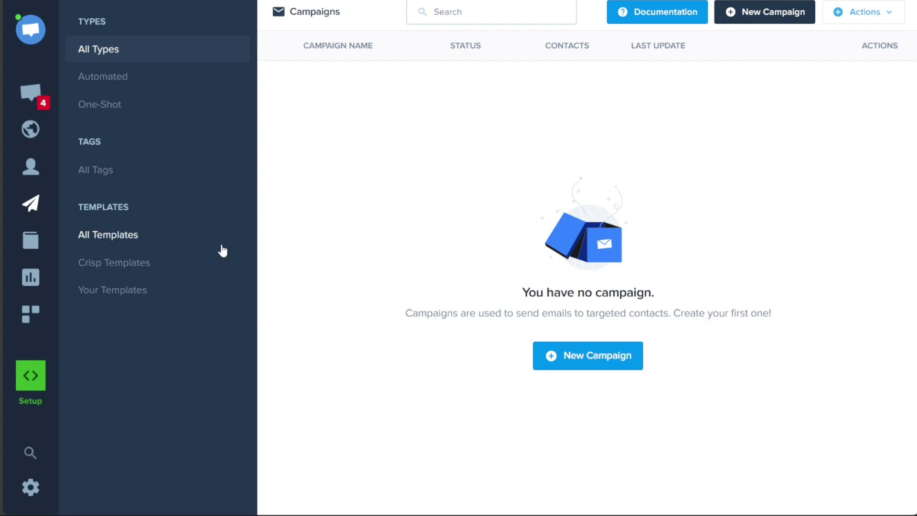
# Start the Helpdesk Getting Started wizard and reach its knowledge base Configure step.
pyautogui.click(38, 247)
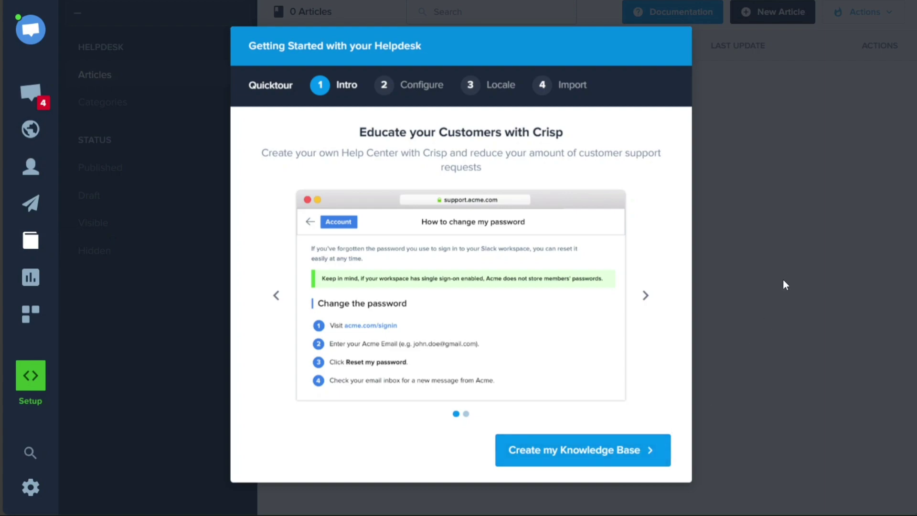
pyautogui.click(619, 461)
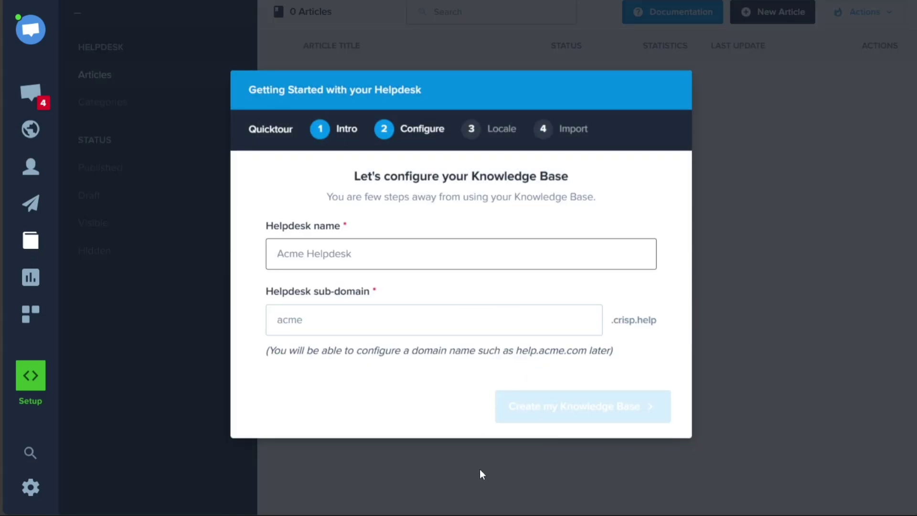
pyautogui.click(480, 469)
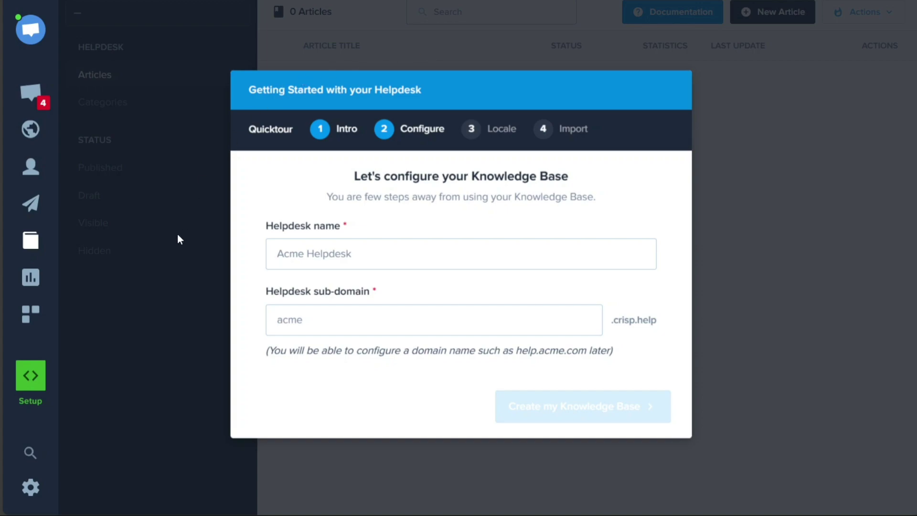
# Browse the Analytics Messaging report showing zero conversations and visitors last week.
pyautogui.click(31, 278)
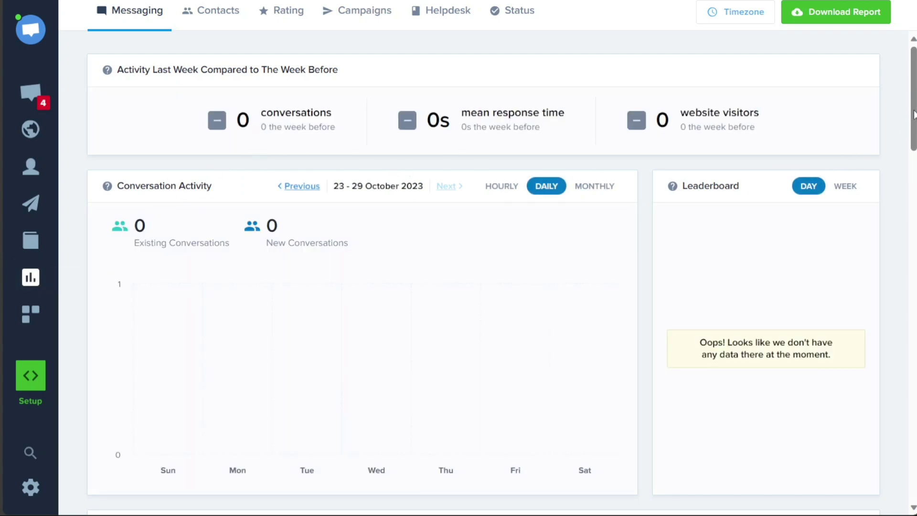
pyautogui.moveTo(913, 114); pyautogui.dragTo(913, 181)
pyautogui.scroll(6, 913, 181)
pyautogui.moveTo(913, 102)
pyautogui.mouseDown()
pyautogui.moveTo(913, 250)
pyautogui.moveTo(913, 100)
pyautogui.mouseUp()
# Browse the plugins list, filter to CRM plugins, then return to All Plugins.
pyautogui.click(21, 317)
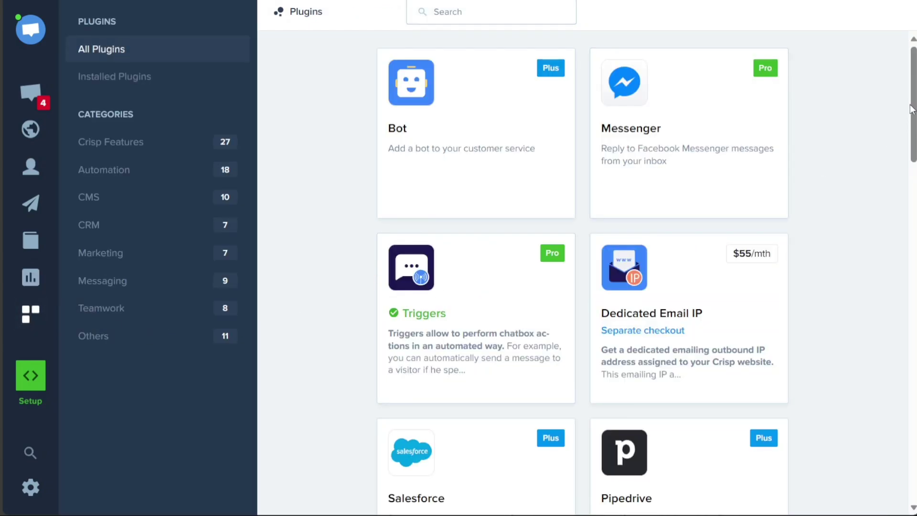
pyautogui.moveTo(914, 106)
pyautogui.mouseDown()
pyautogui.moveTo(914, 219)
pyautogui.moveTo(914, 105)
pyautogui.mouseUp()
pyautogui.click(90, 227)
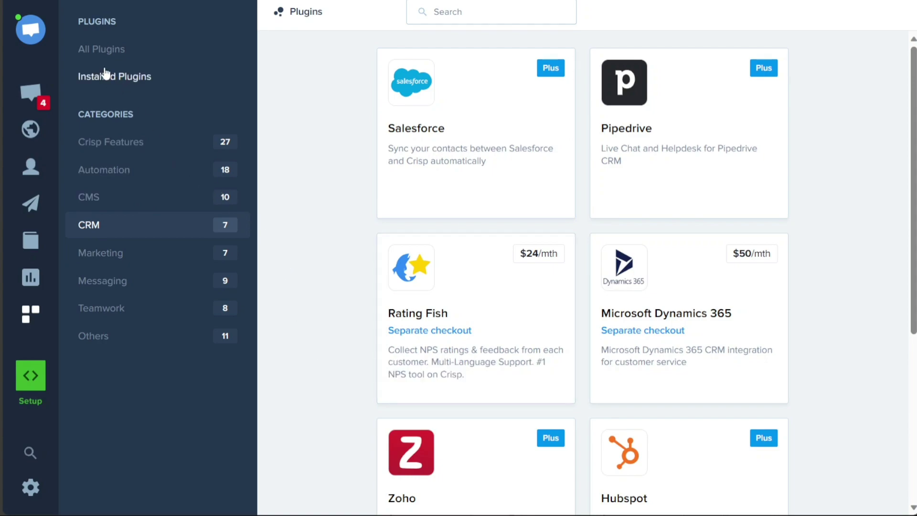
pyautogui.click(99, 53)
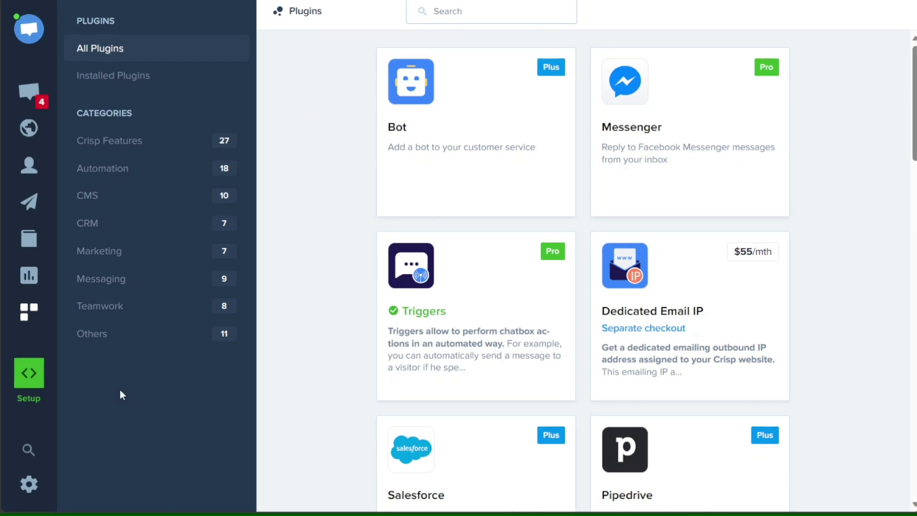
pyautogui.click(27, 378)
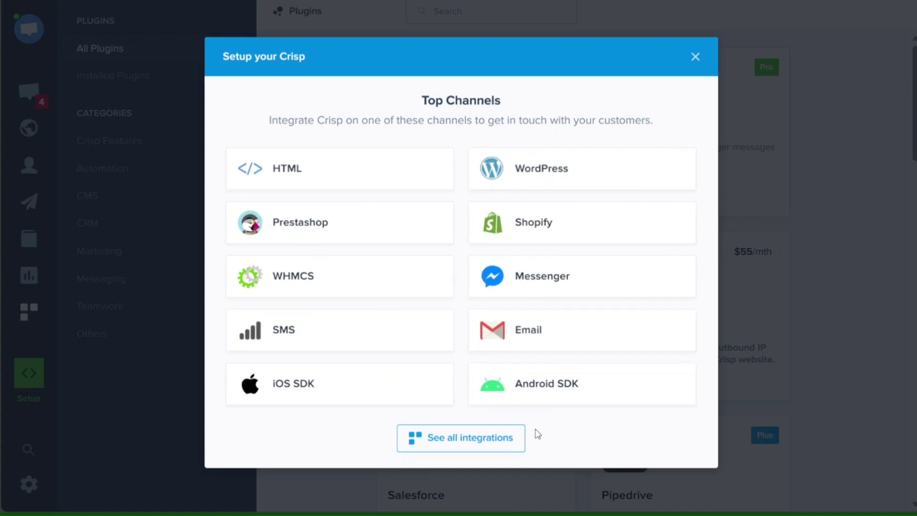
pyautogui.click(474, 448)
pyautogui.scroll(-7, 912, 225)
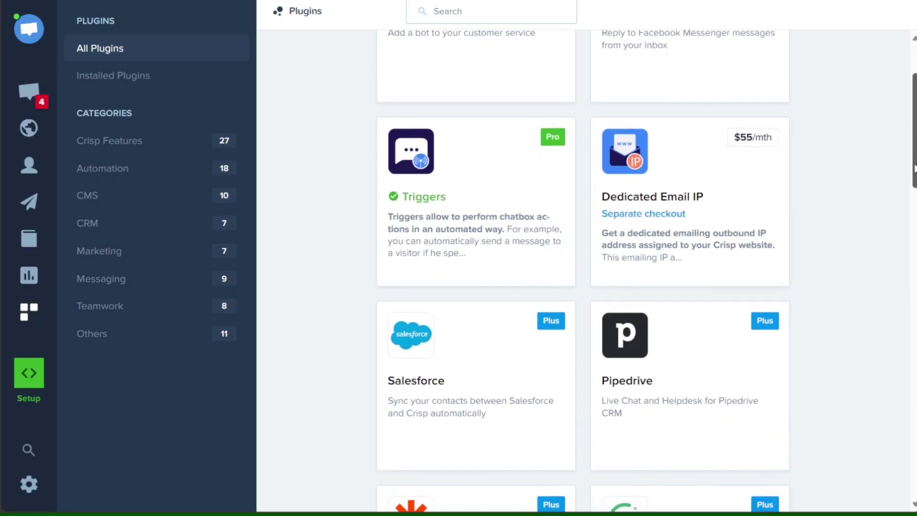
pyautogui.scroll(-15, 901, 287)
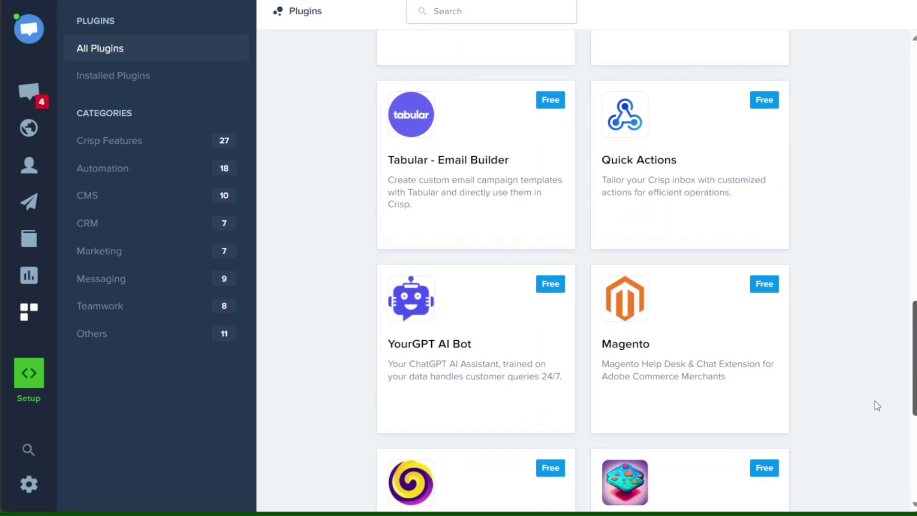
pyautogui.scroll(-12, 881, 464)
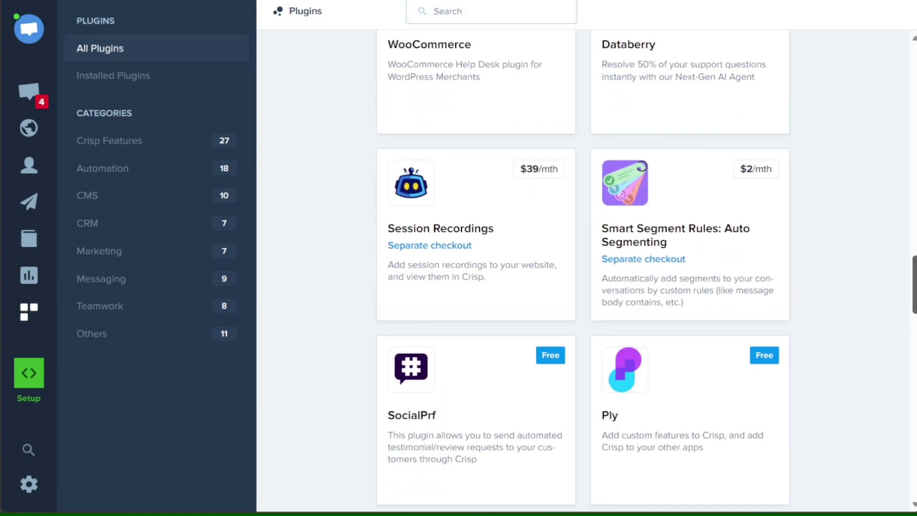
pyautogui.moveTo(915, 298); pyautogui.dragTo(913, 94)
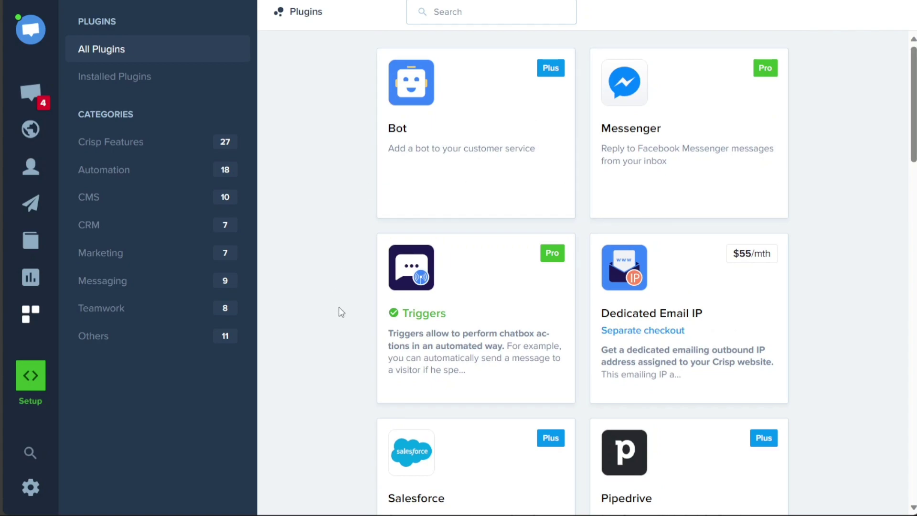
# Bring up the search overlay covering messages, contacts, helpdesk and plugins from the magnifier icon.
pyautogui.click(24, 451)
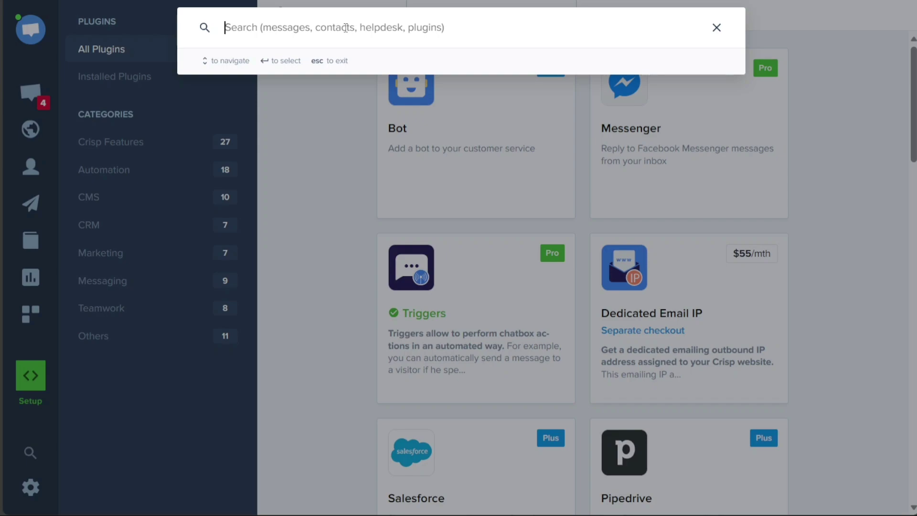
# Dismiss the search and show the Settings menu from Account through Status Page.
pyautogui.click(342, 243)
pyautogui.click(30, 486)
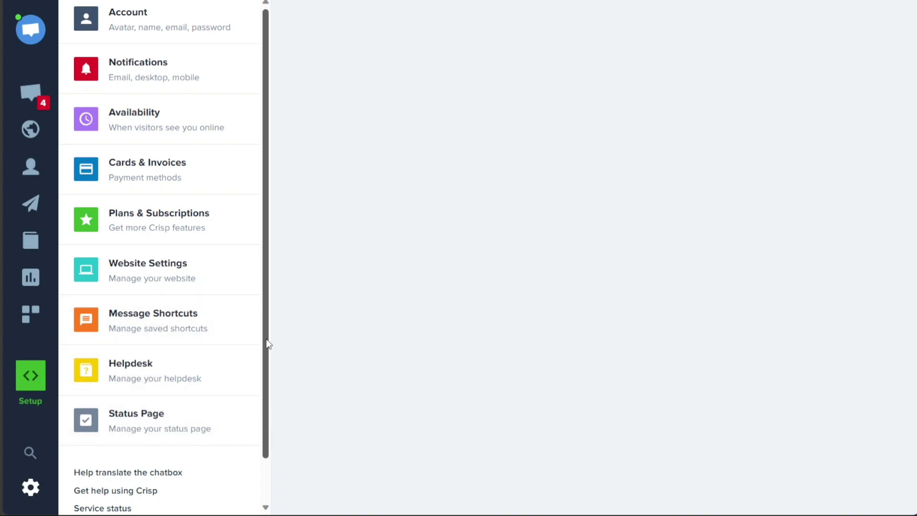
pyautogui.scroll(-2, 268, 406)
pyautogui.scroll(2, 265, 335)
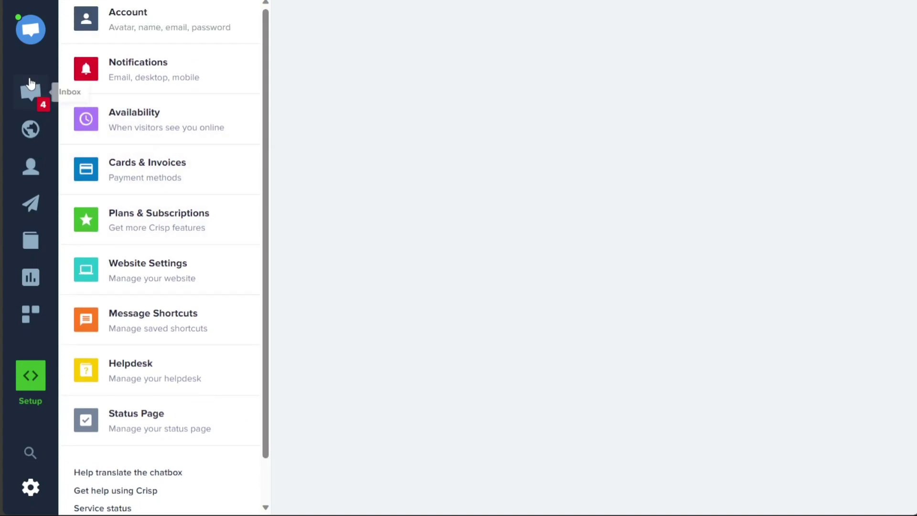
# Go from the Inbox to the Campaigns page, which lists no campaigns yet.
pyautogui.click(26, 97)
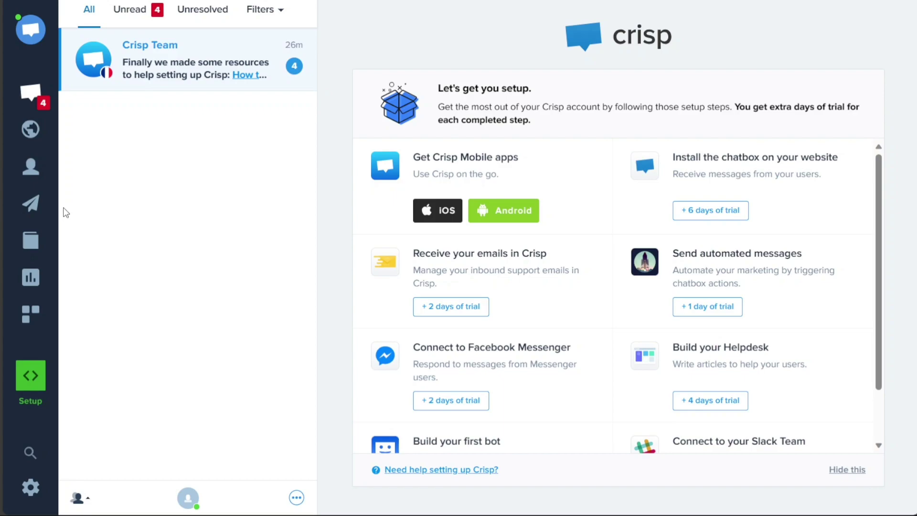
pyautogui.click(31, 205)
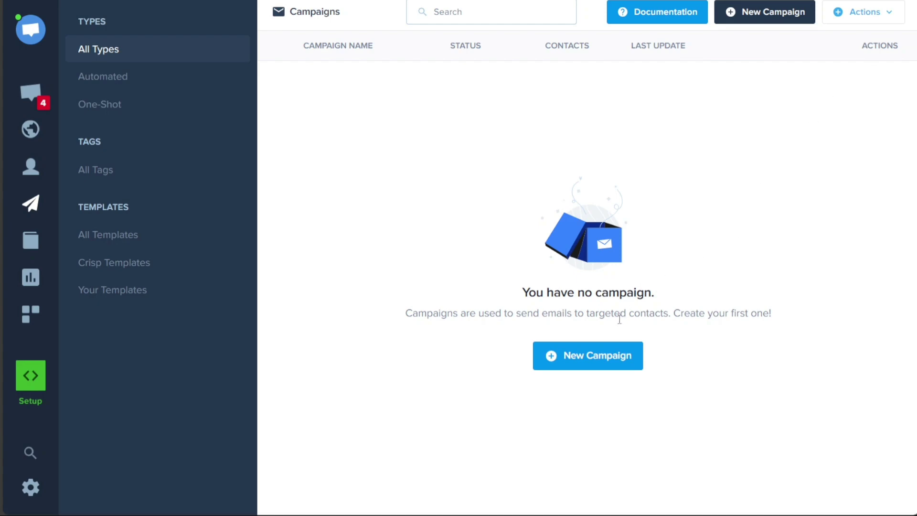
# Create a new One-Shot campaign and enter 'Demo' as its name.
pyautogui.click(592, 358)
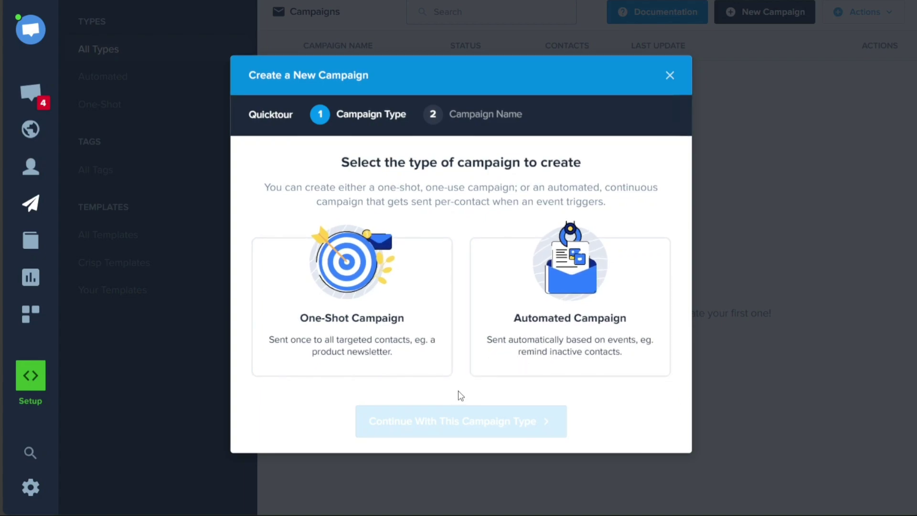
pyautogui.click(411, 345)
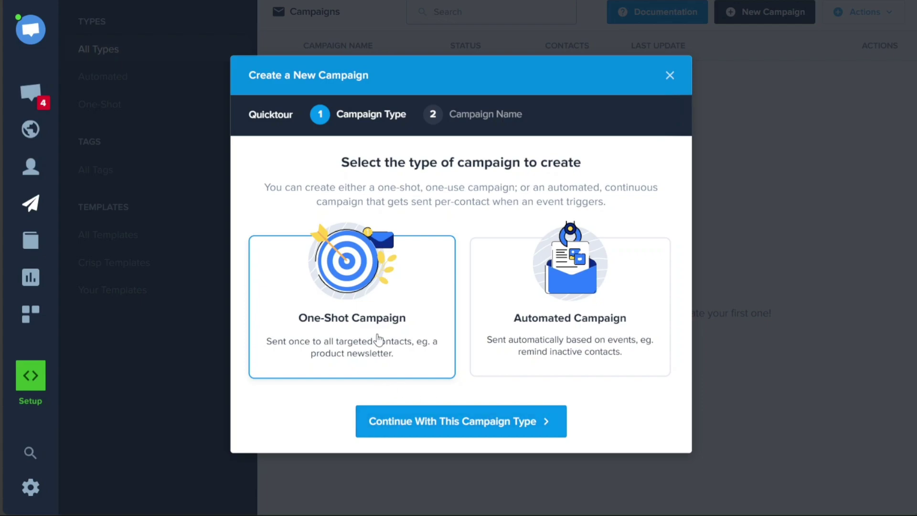
pyautogui.click(469, 418)
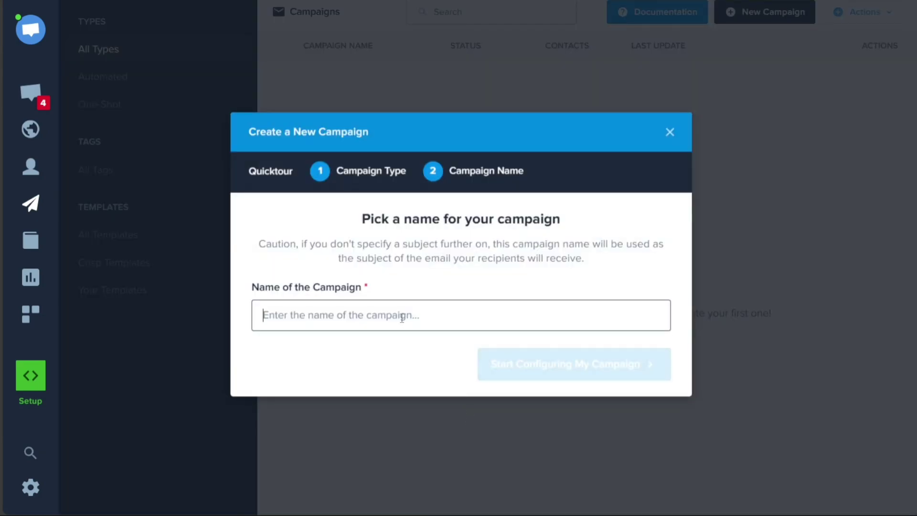
pyautogui.write('Demo')
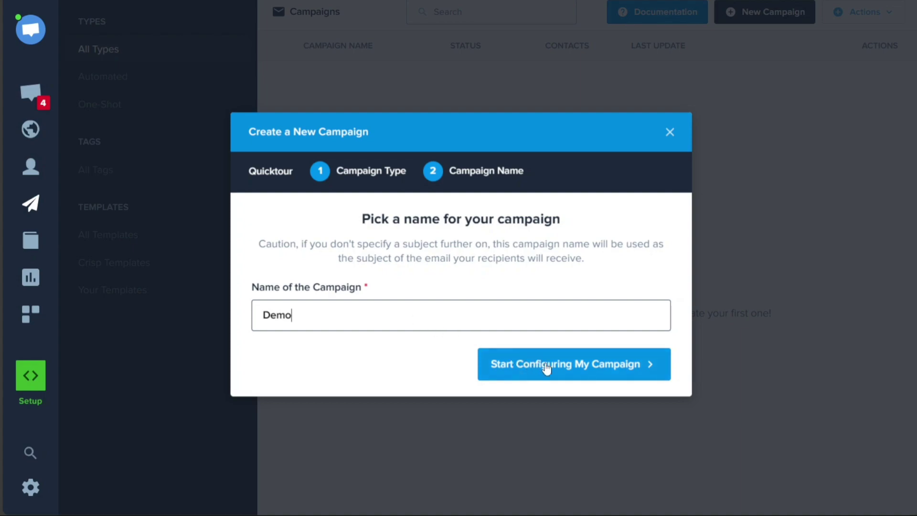
# Start configuring the Demo campaign and reach its all-contacts recipients step.
pyautogui.click(585, 376)
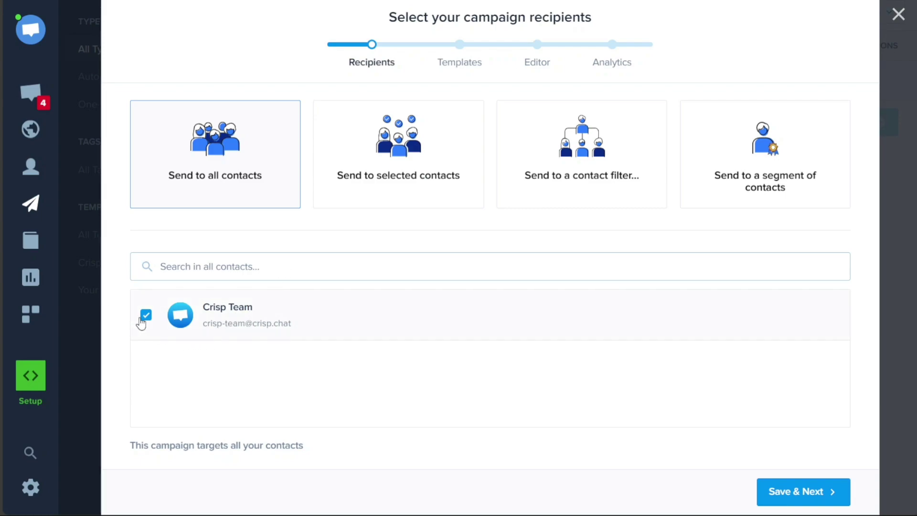
# Save all contacts as recipients and skip the template step to reach the composer.
pyautogui.click(818, 497)
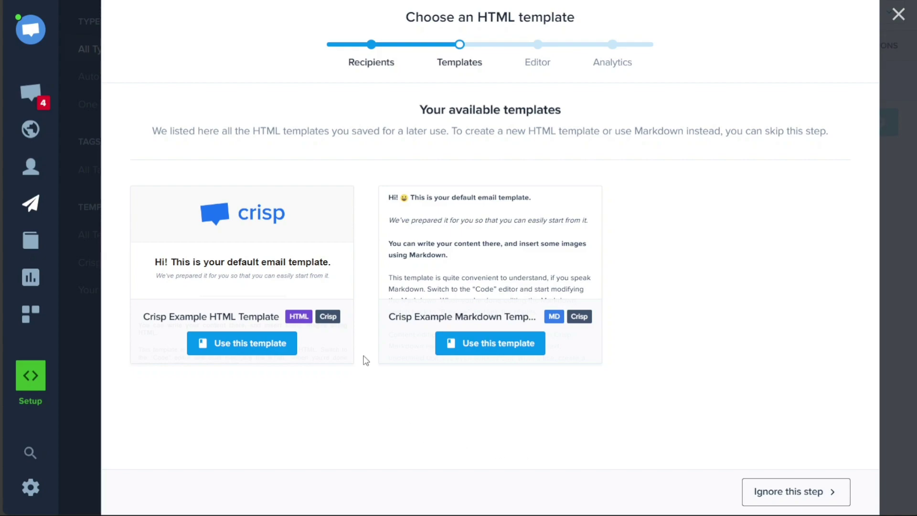
pyautogui.click(791, 496)
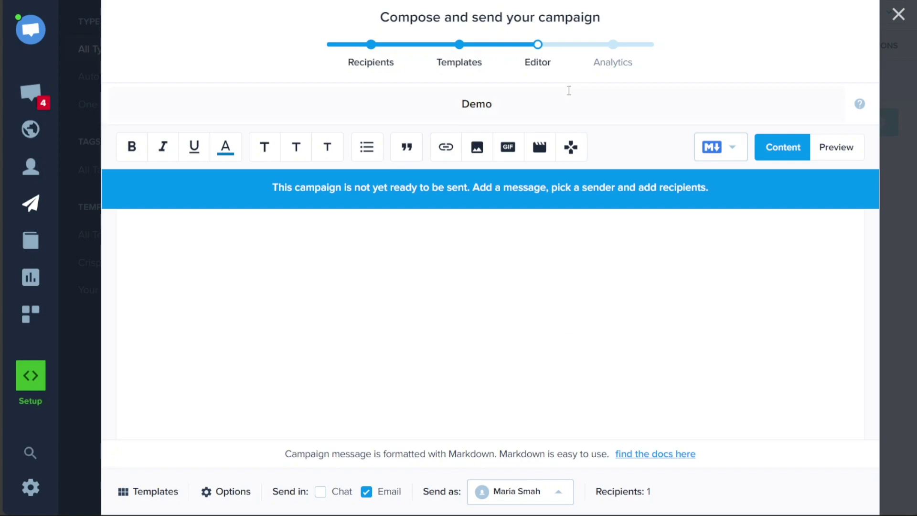
# Write 'Demo' as the message body and save the campaign as a draft.
pyautogui.doubleClick(500, 104)
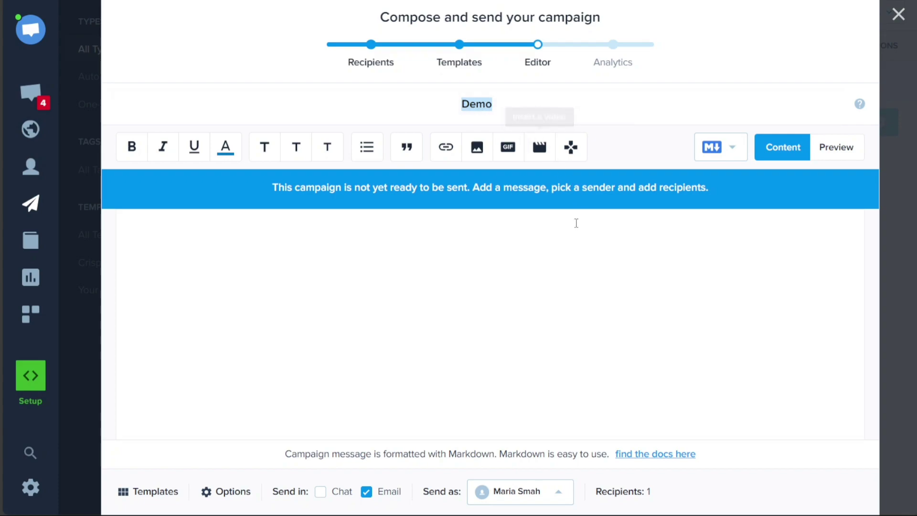
pyautogui.click(430, 244)
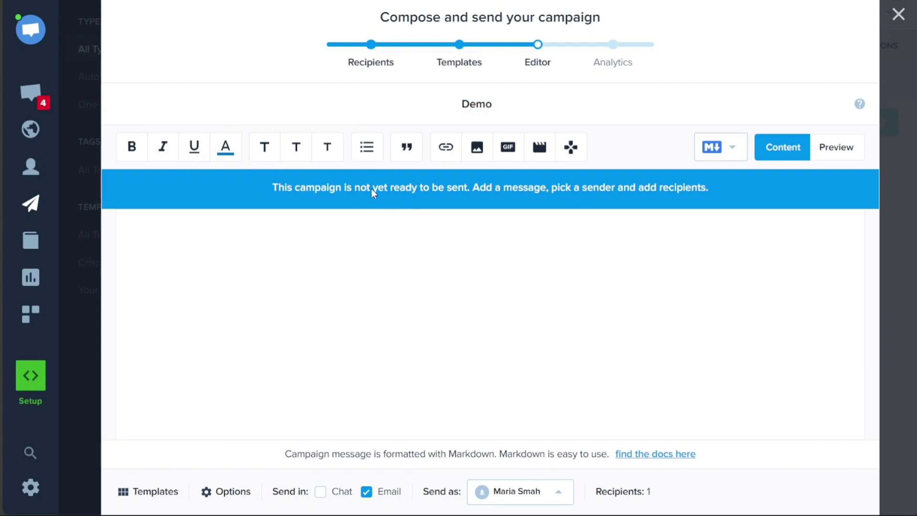
pyautogui.write('De')
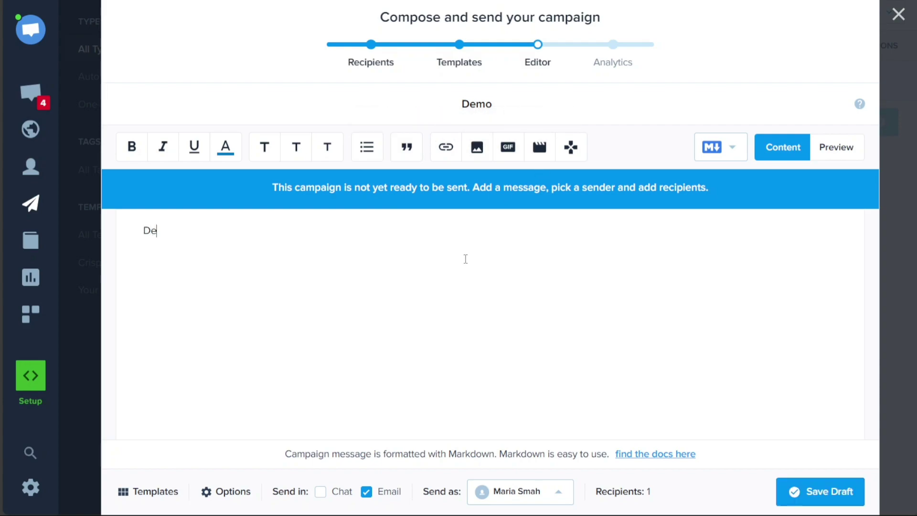
pyautogui.write('mo')
pyautogui.click(820, 499)
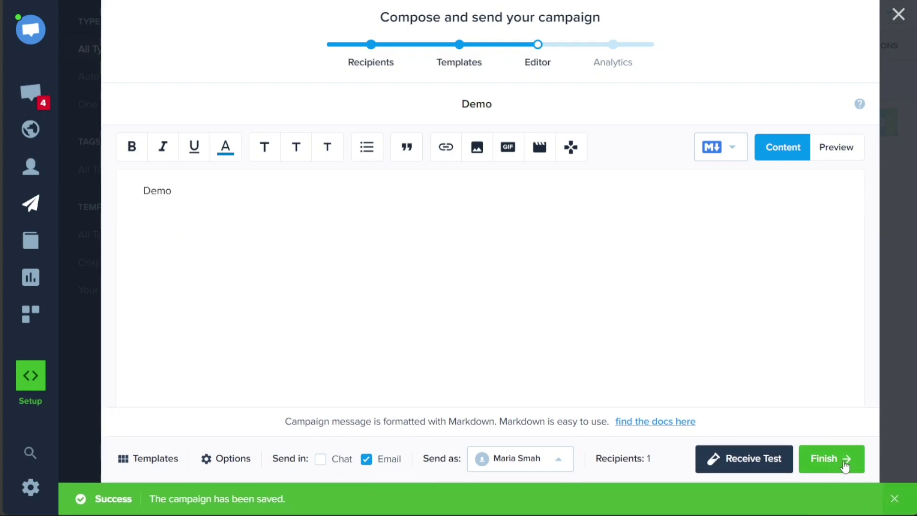
# Finish the Demo campaign and confirm sending it to its 1 recipient.
pyautogui.click(846, 459)
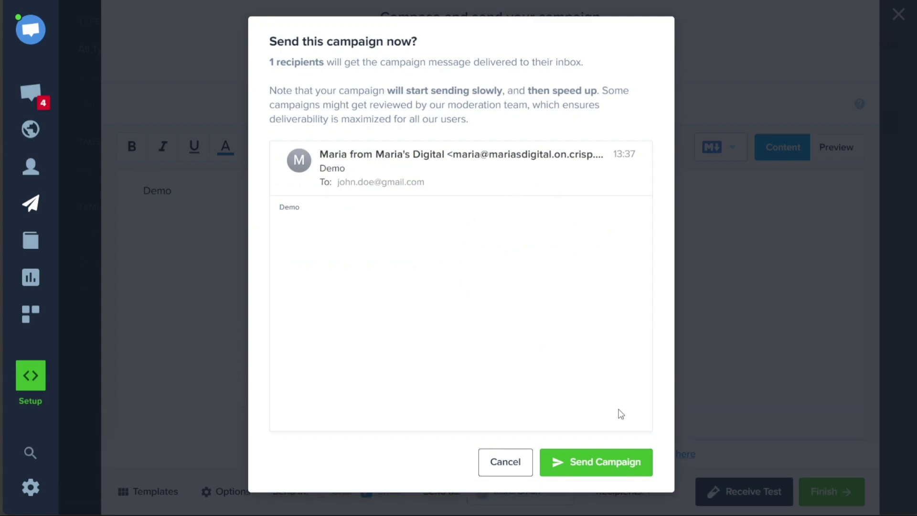
pyautogui.click(604, 473)
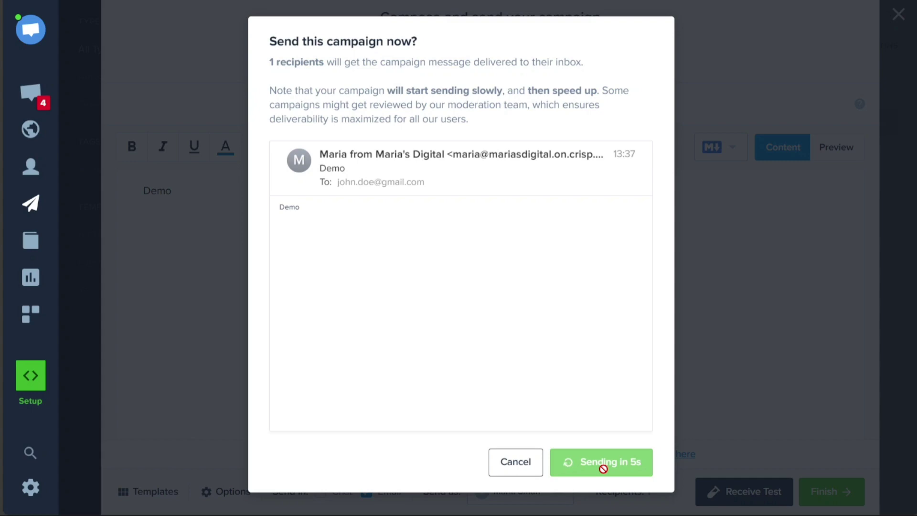